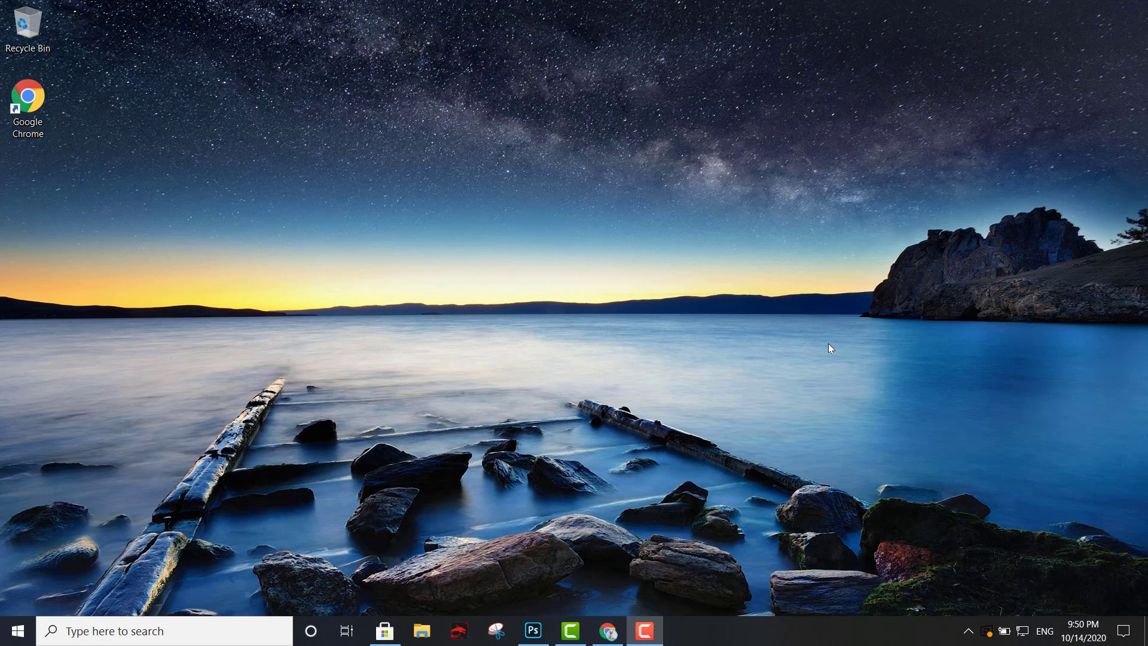
Restore Photoshop, maximize it, return it to a floating window, then minimize it.
click(541, 619)
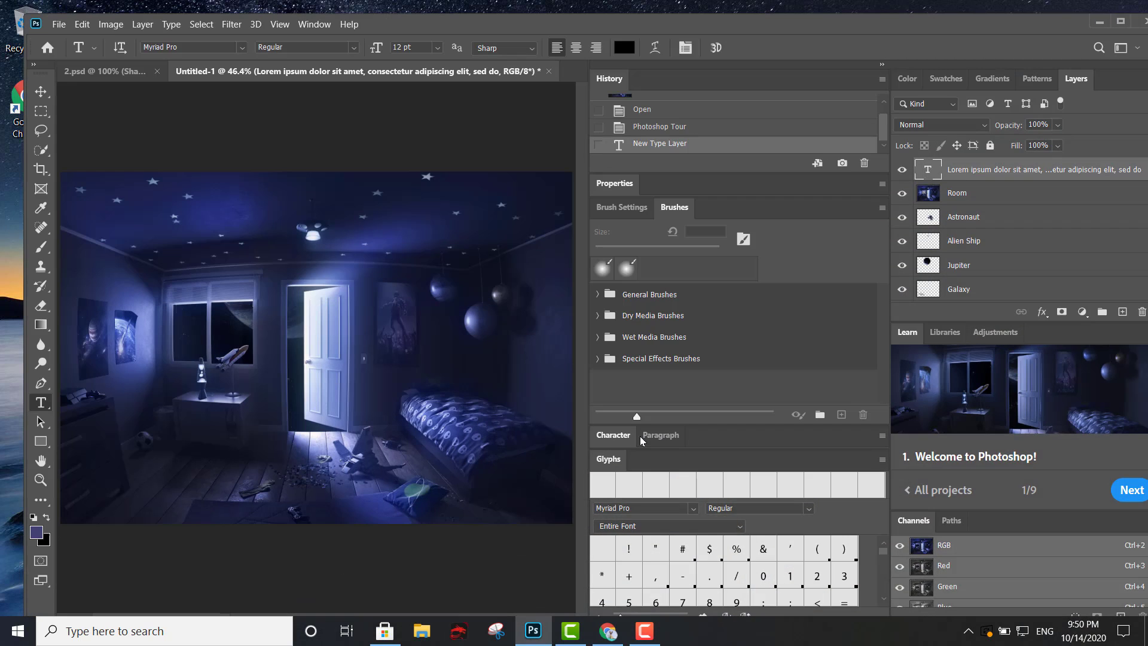
click(1120, 21)
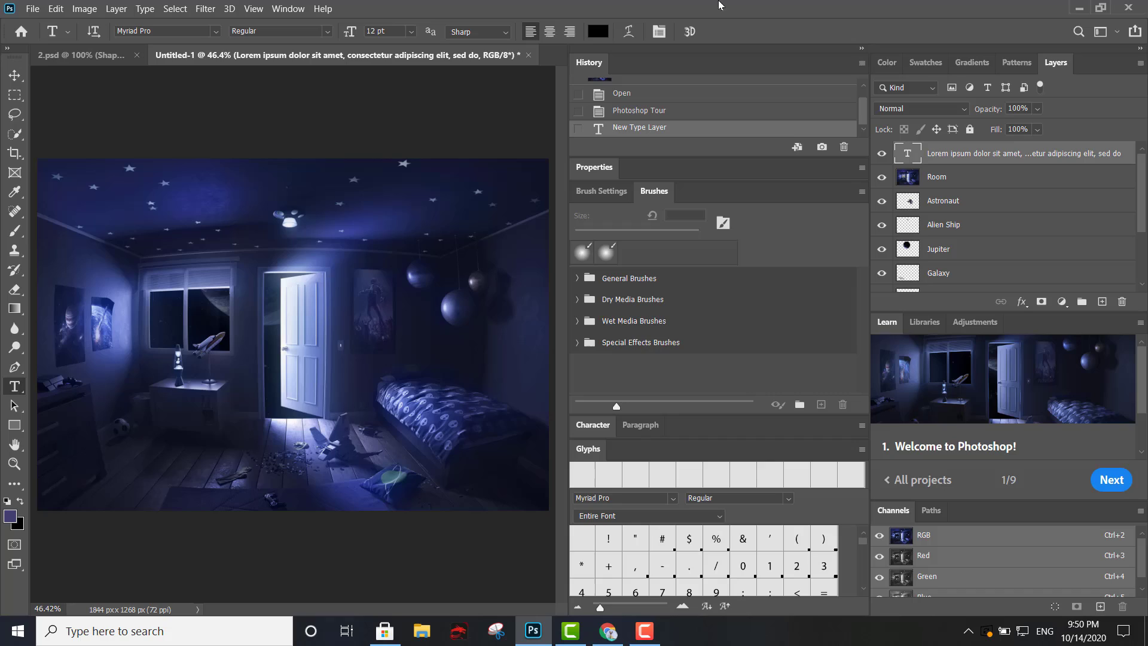
double_click(751, 9)
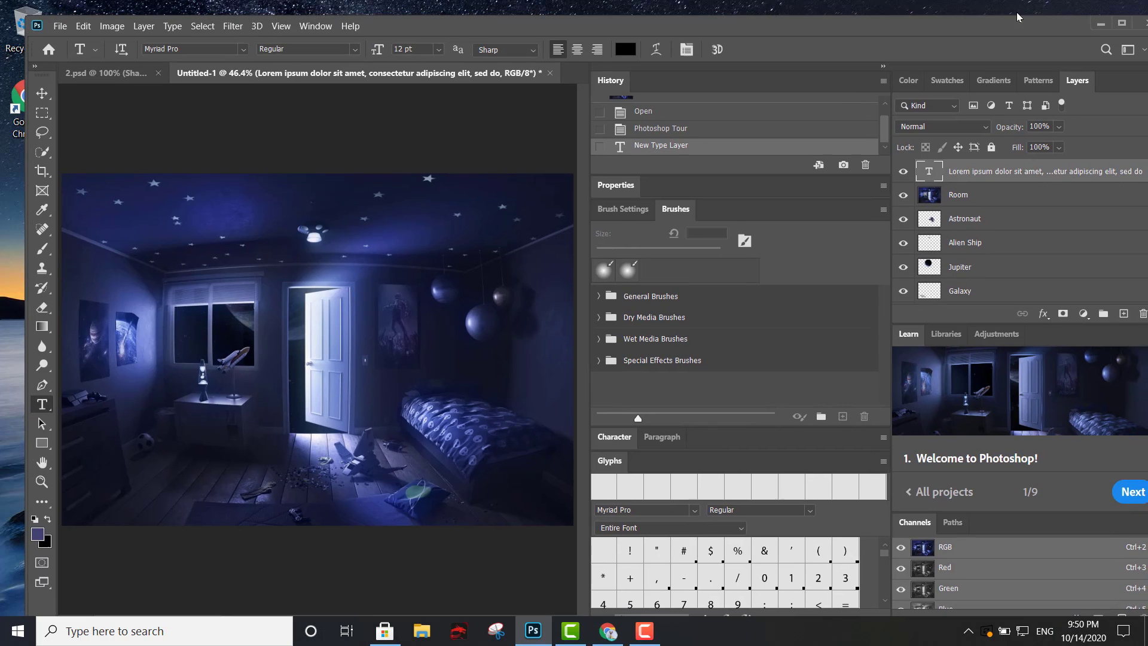
click(1101, 22)
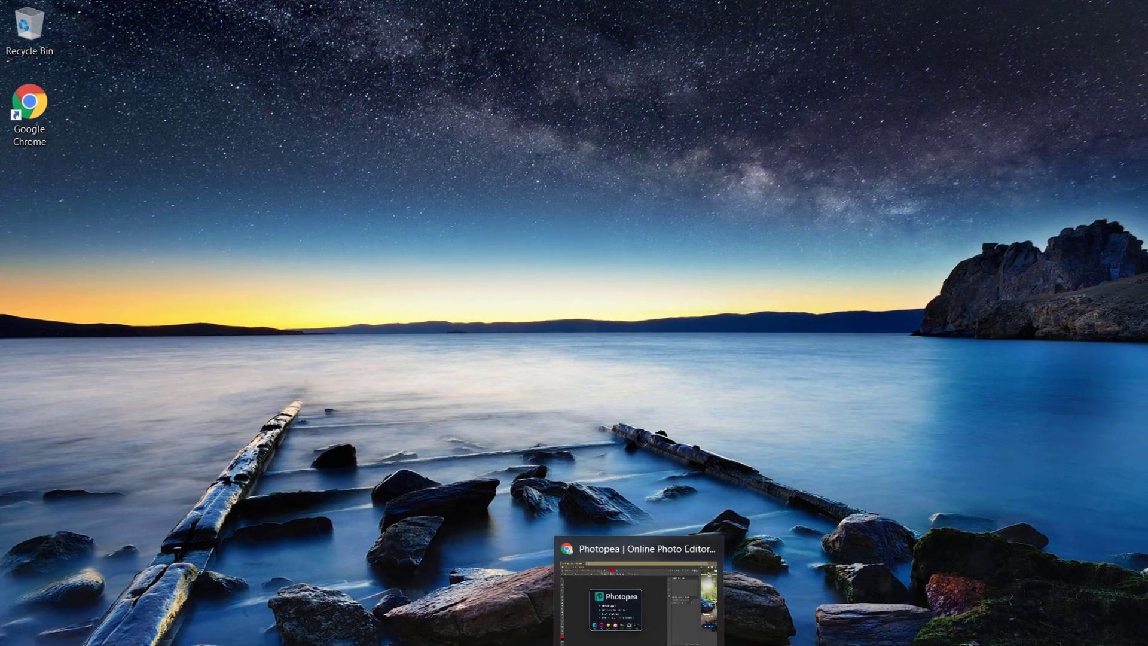
Bring up Photopea in the browser with Photoshop's window shifted right over it.
click(609, 630)
click(615, 619)
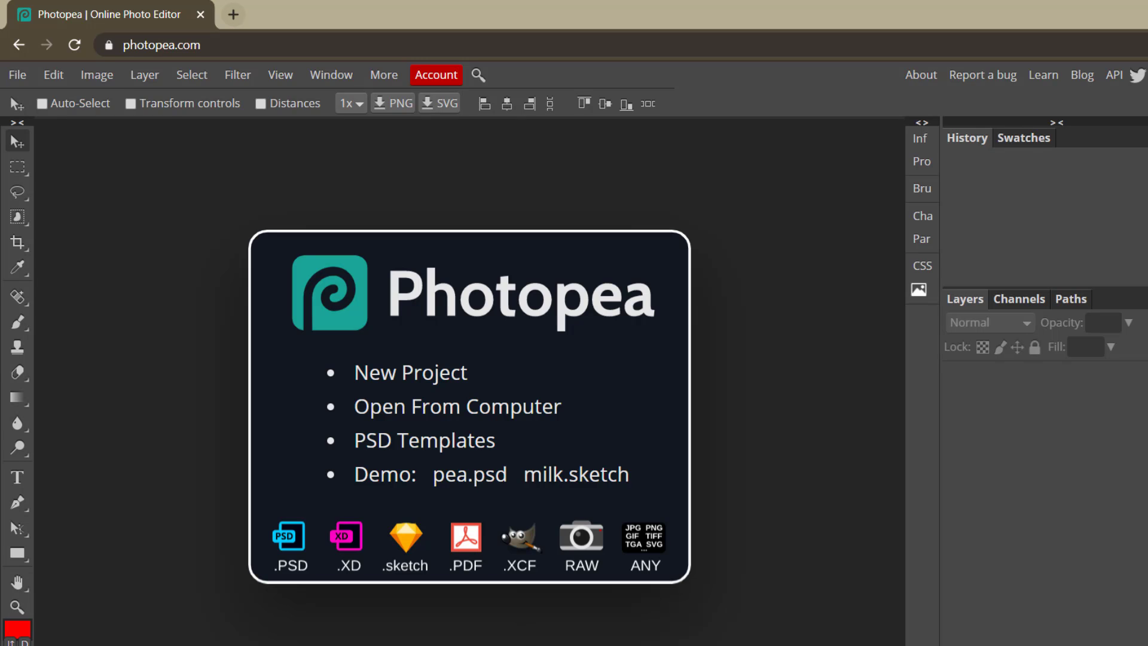
mouse_move(517, 37)
mouse_down()
mouse_move(630, 38)
mouse_move(620, 35)
mouse_up()
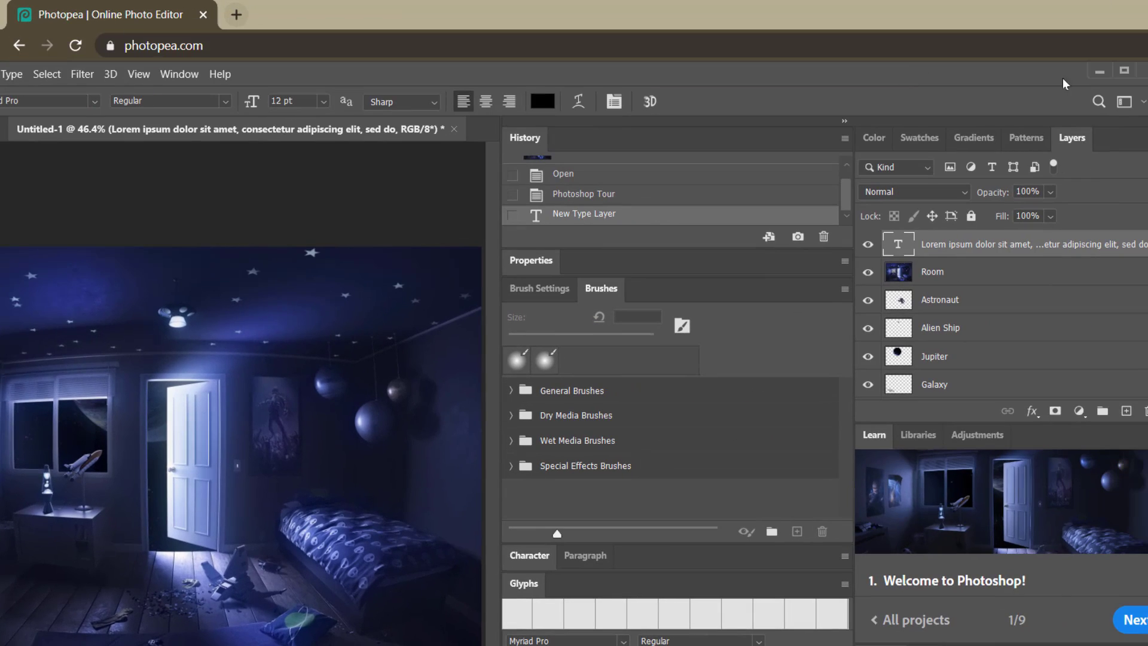
Minimize the Photoshop window to reveal the Photopea start screen.
click(1092, 70)
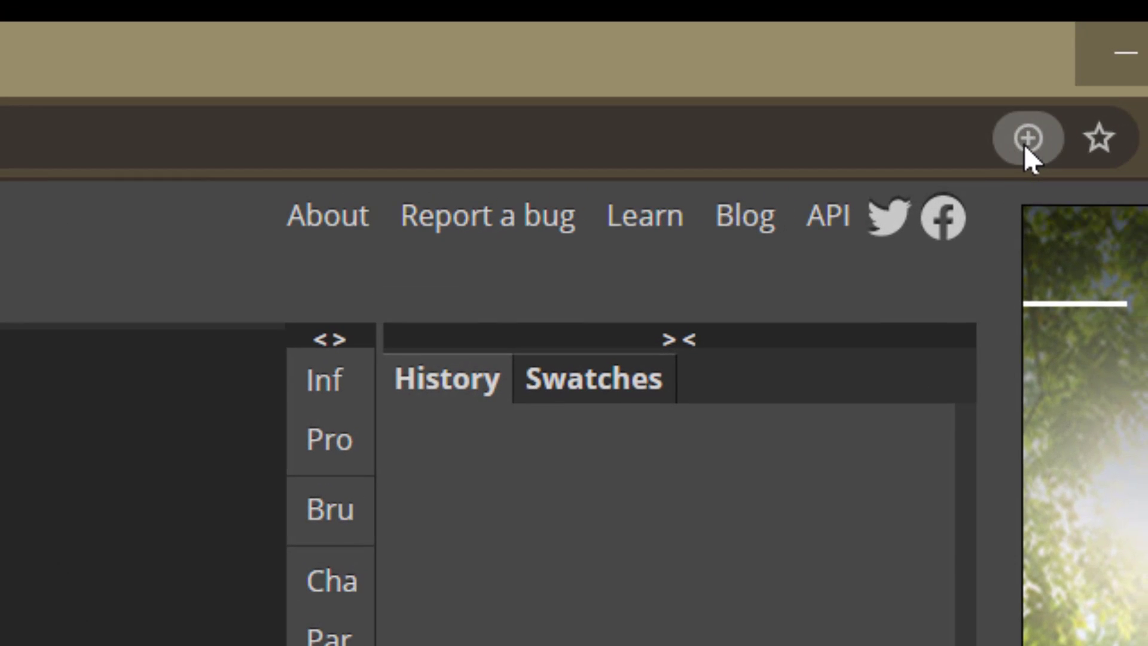
Install Photopea as a standalone app via the address-bar install prompt.
click(1023, 145)
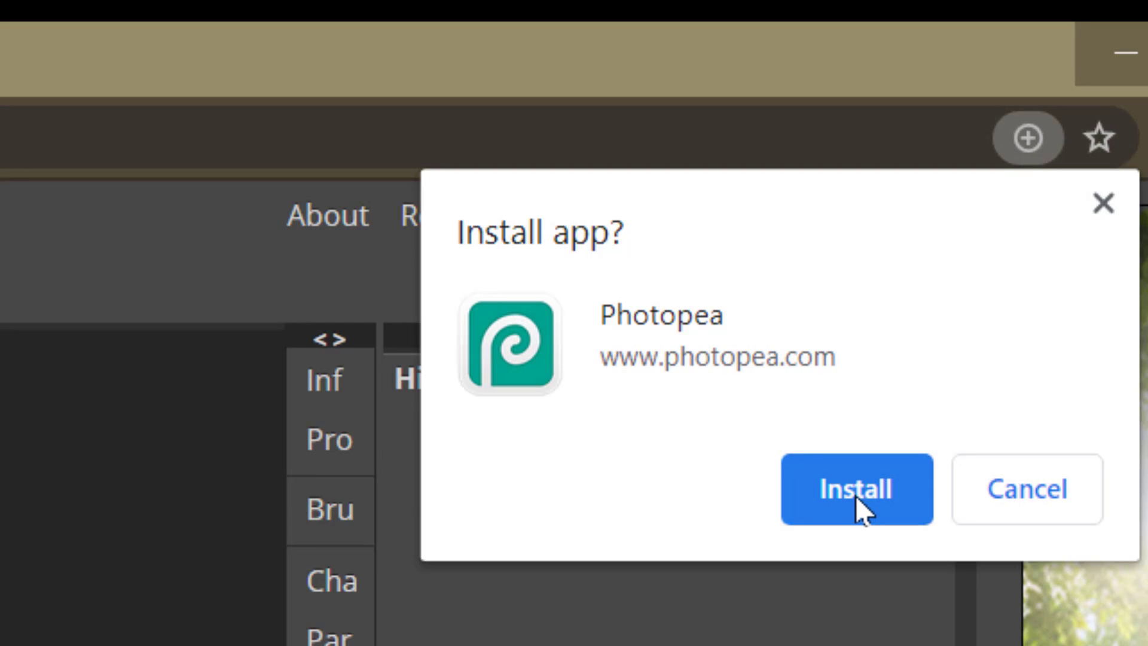
click(847, 502)
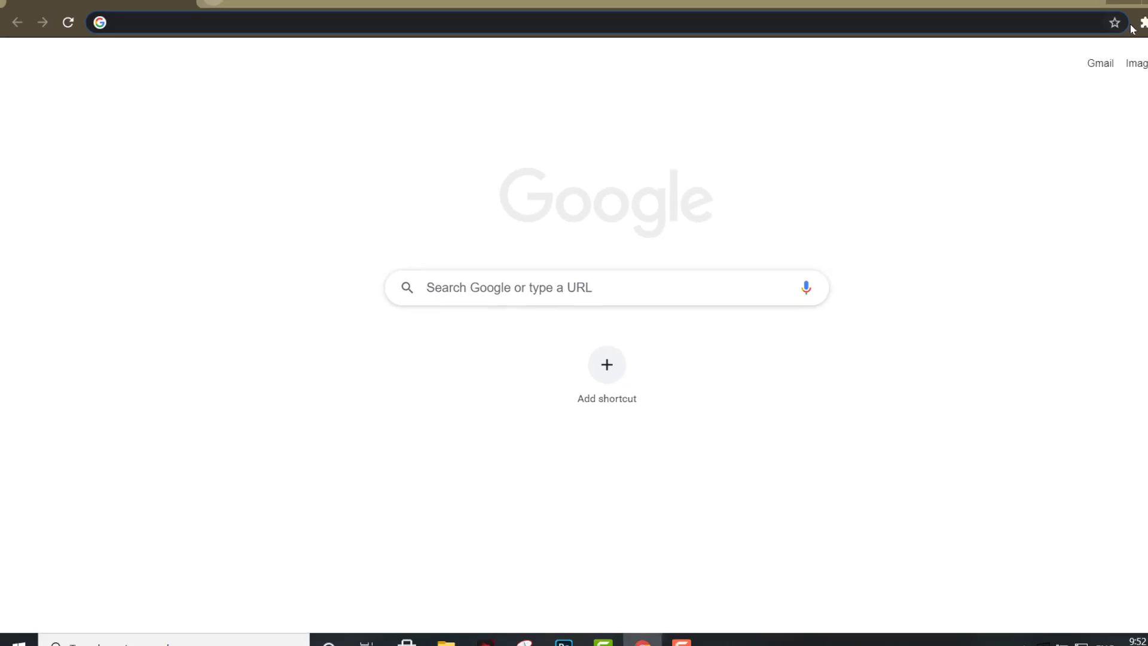
Close the leftover Chrome window to reveal the installed Photopea app.
click(1133, 13)
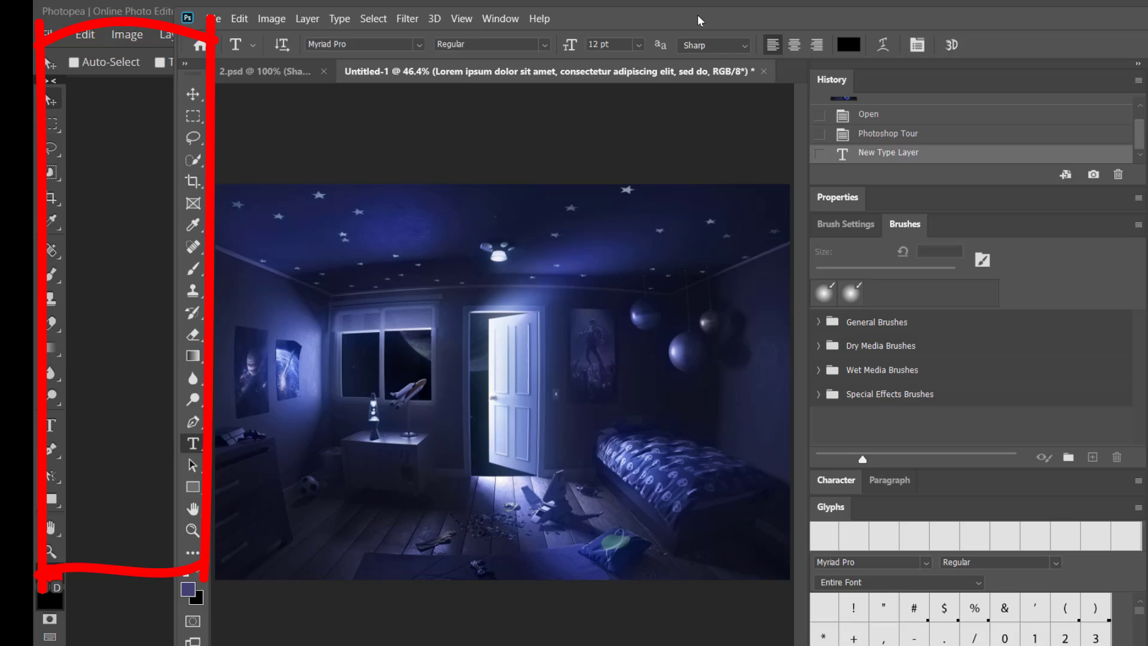
Drag Photoshop's Untitled-1 window down and left over the Photopea app.
mouse_move(697, 14)
mouse_down()
mouse_move(683, 87)
mouse_move(667, 90)
mouse_up()
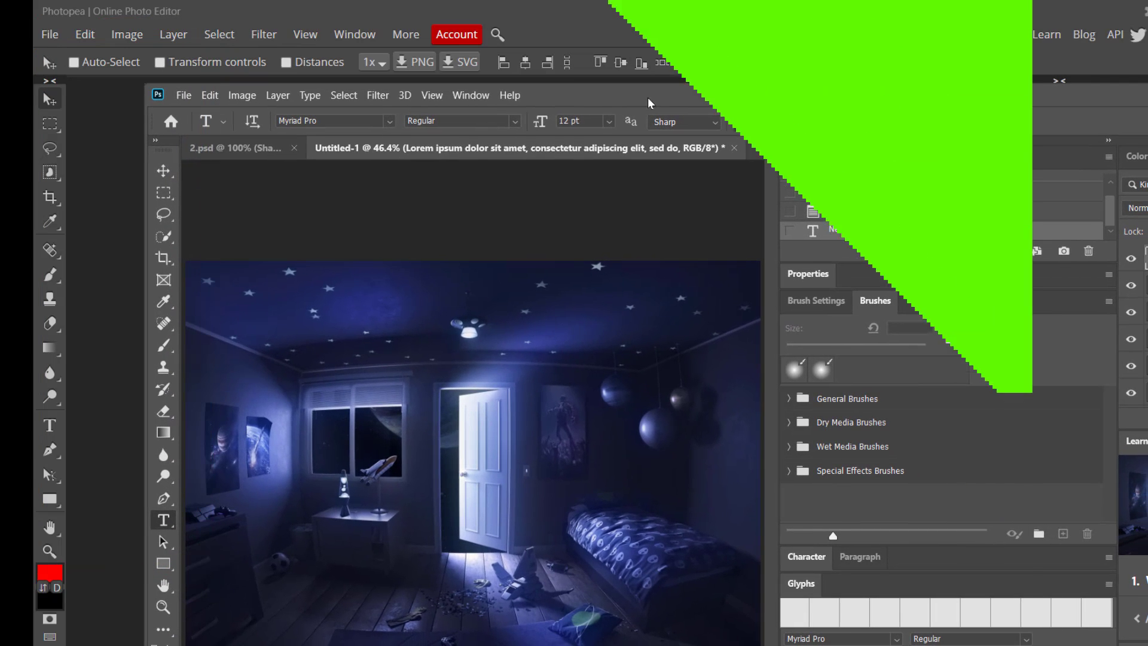